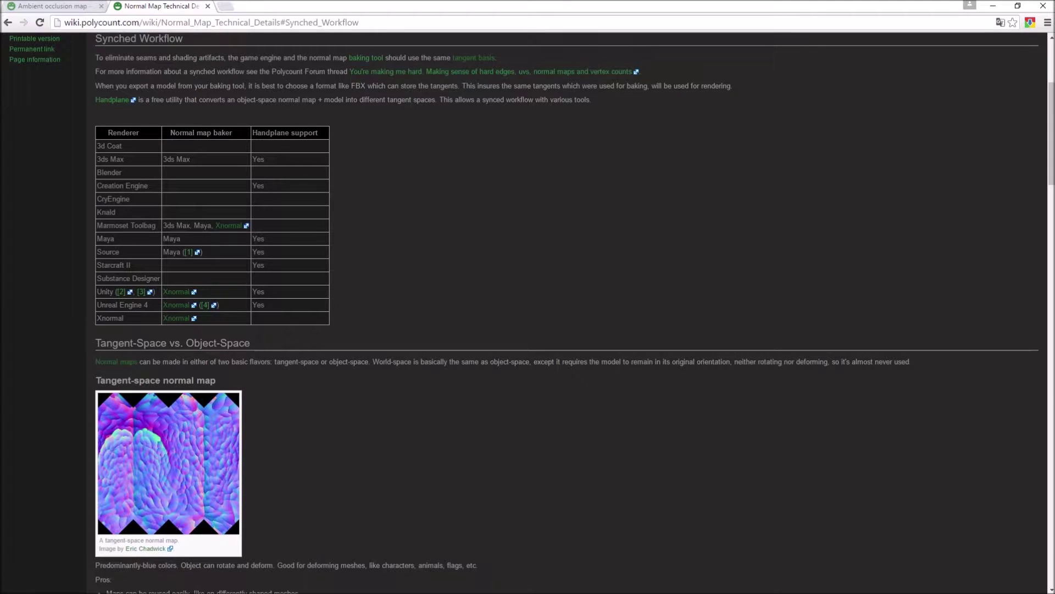
Read through the Normal Map Technical Details article and check its page address.
scroll(445, 235, up, 4)
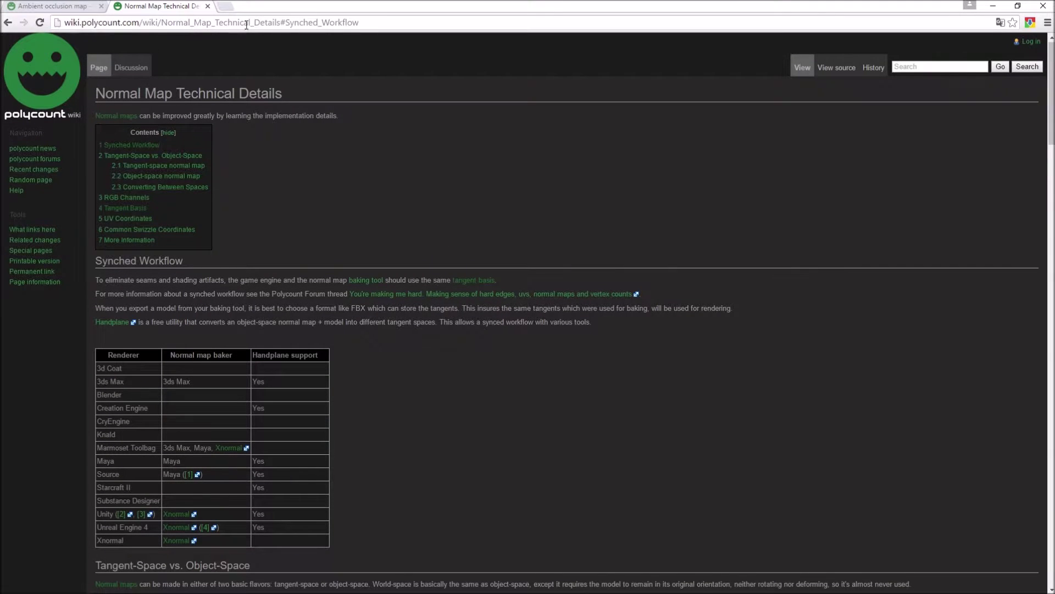
click(364, 22)
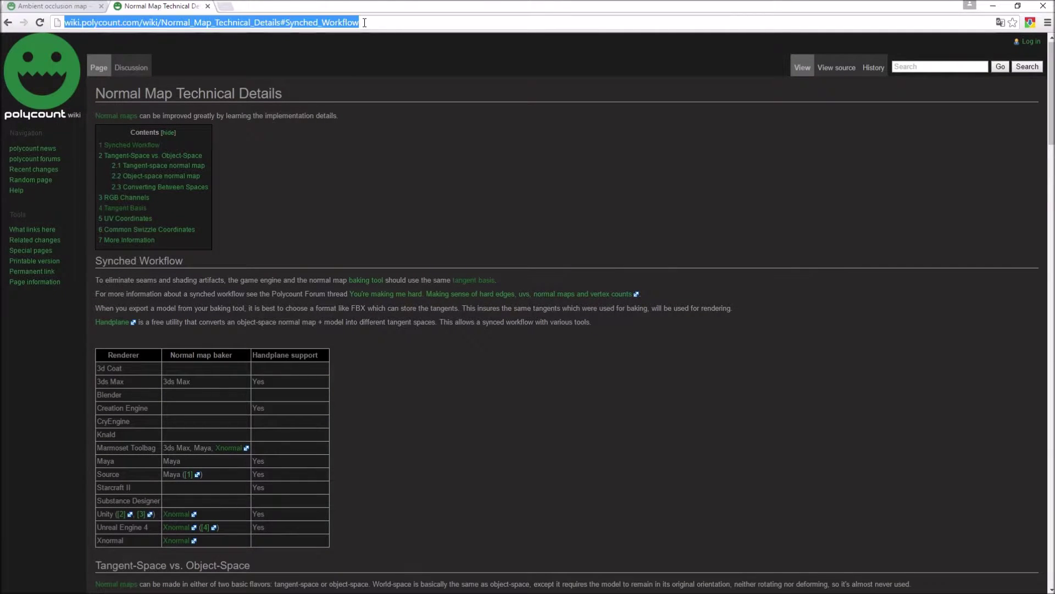
click(427, 187)
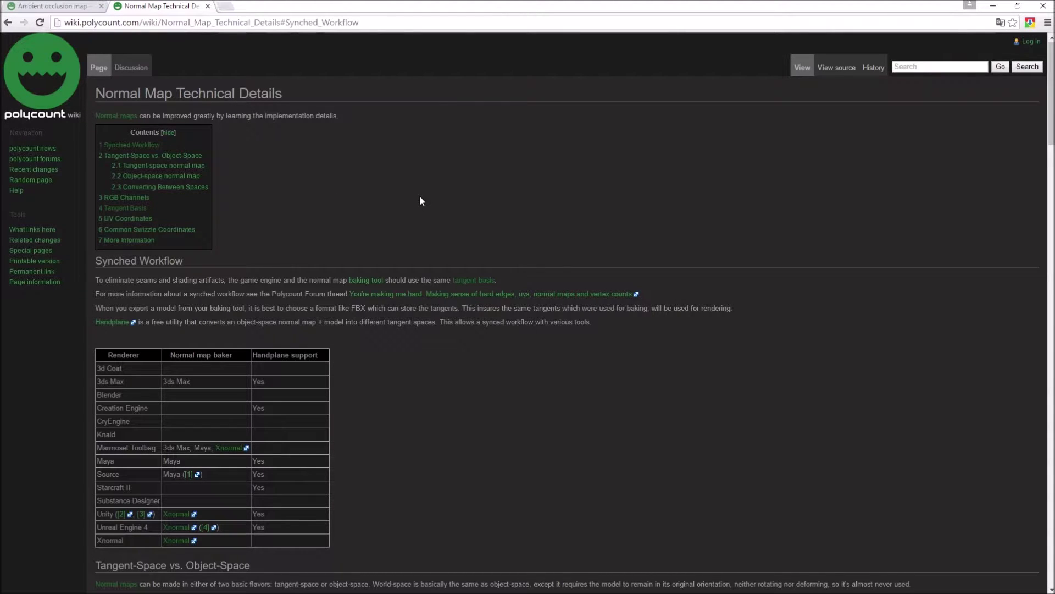
scroll(419, 196, down, 7)
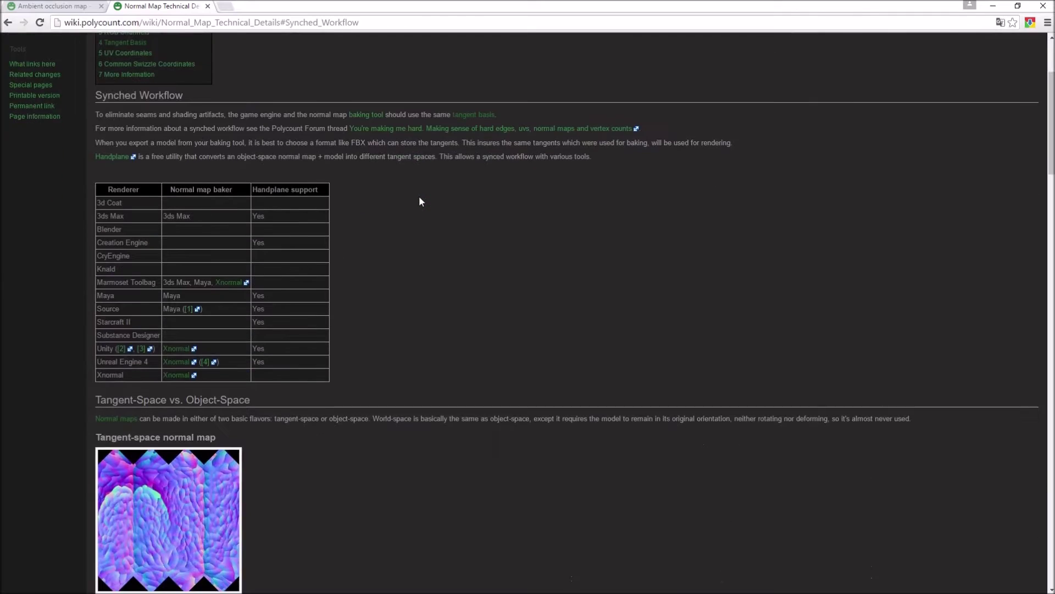
scroll(420, 198, down, 1)
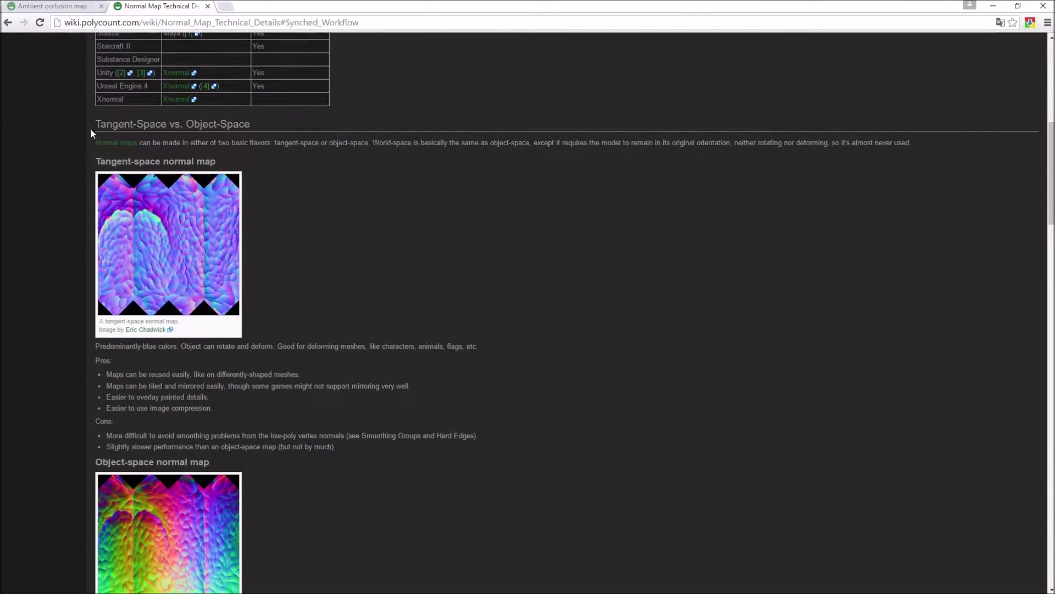
scroll(44, 218, down, 20)
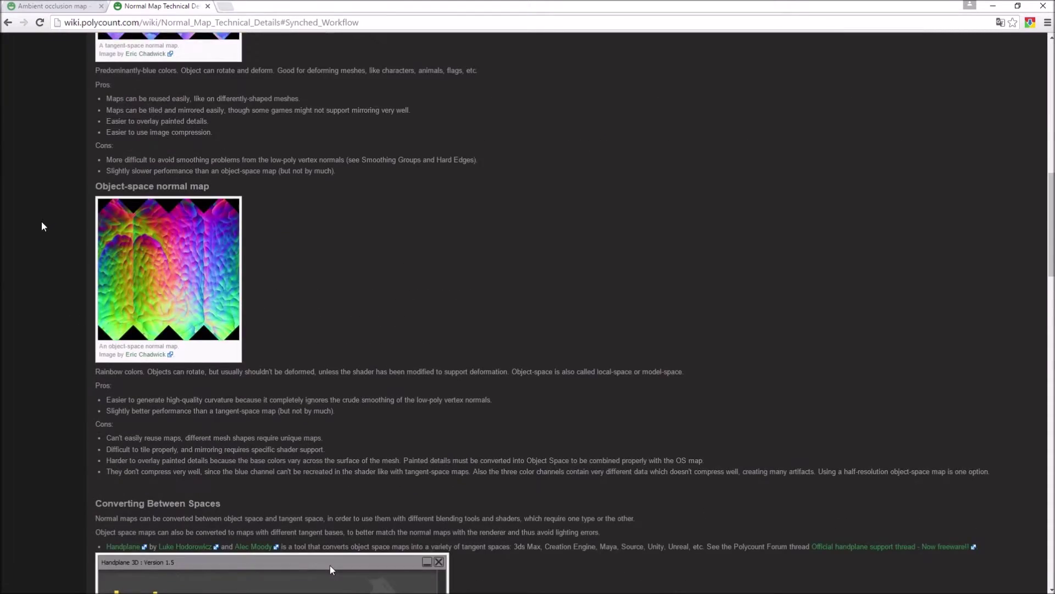
scroll(75, 388, down, 7)
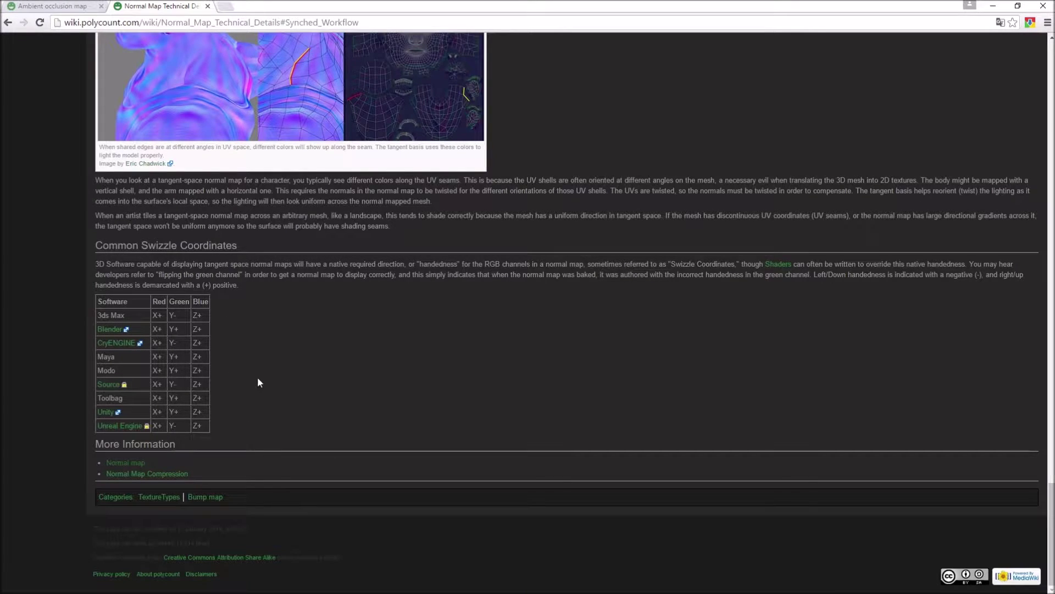
scroll(267, 385, up, 6)
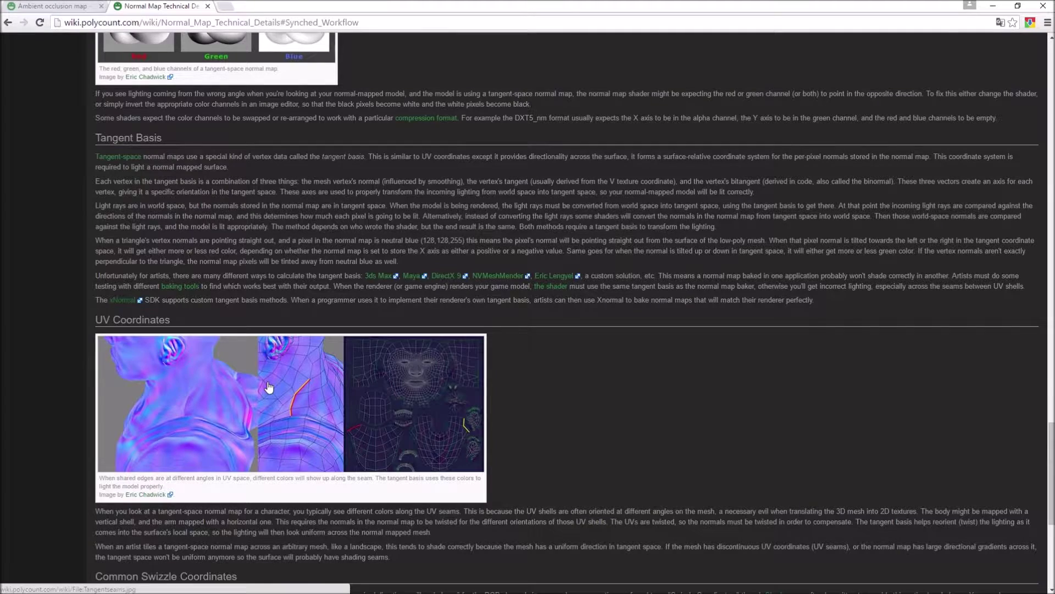
scroll(269, 388, up, 1)
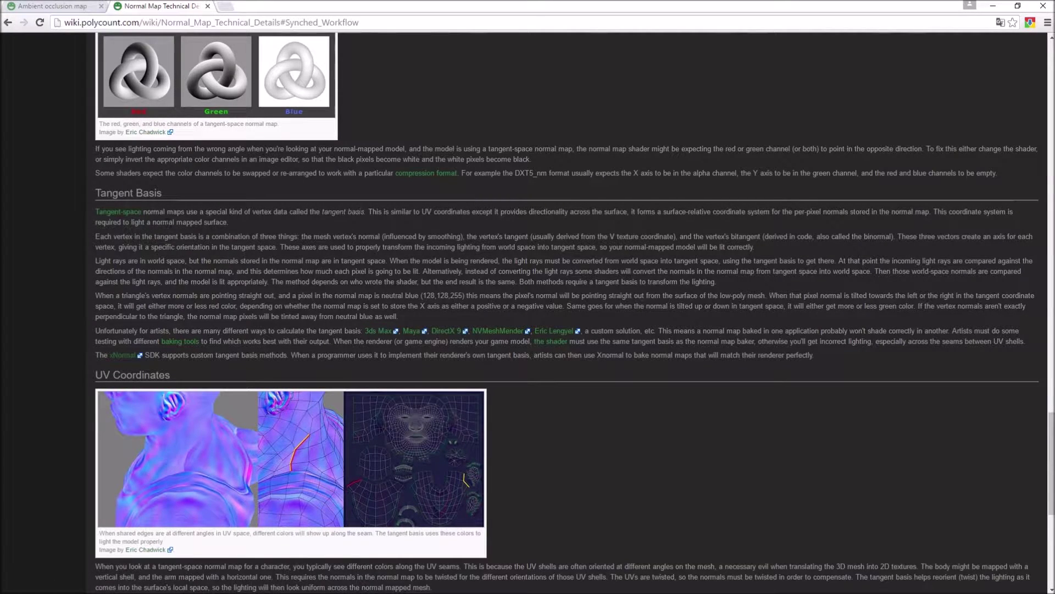
scroll(242, 431, down, 2)
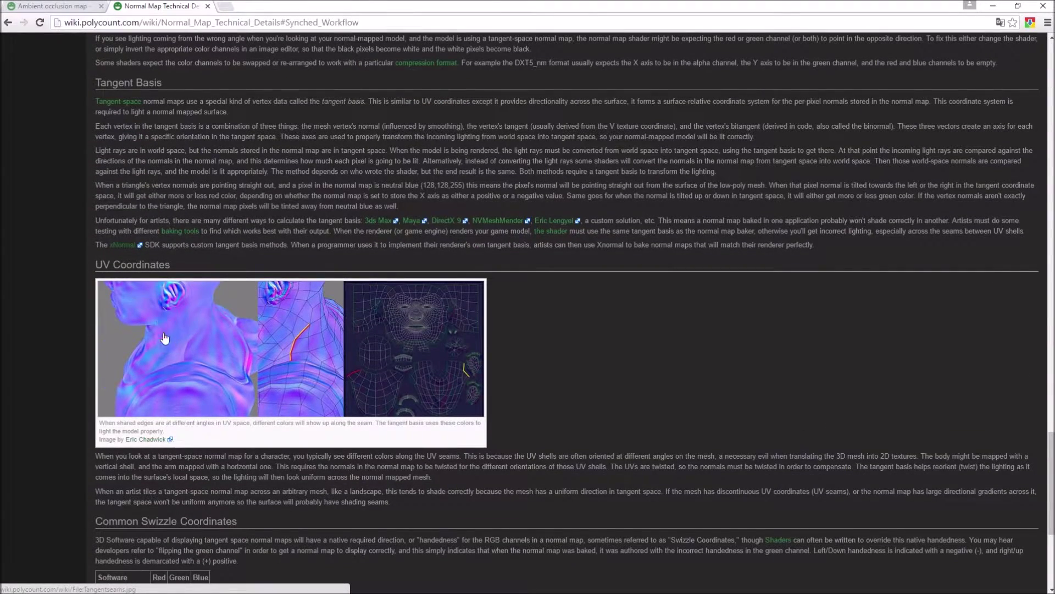
scroll(164, 338, up, 1)
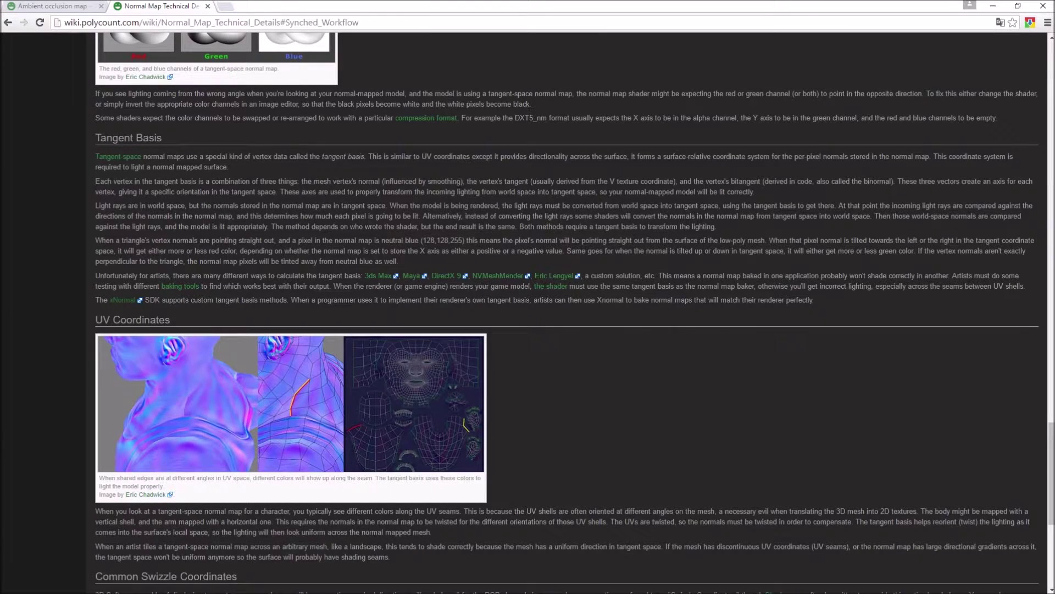
Highlight 'smoothing', 'tangent', the V coordinate mention and the Tangent Basis section text.
double_click(442, 181)
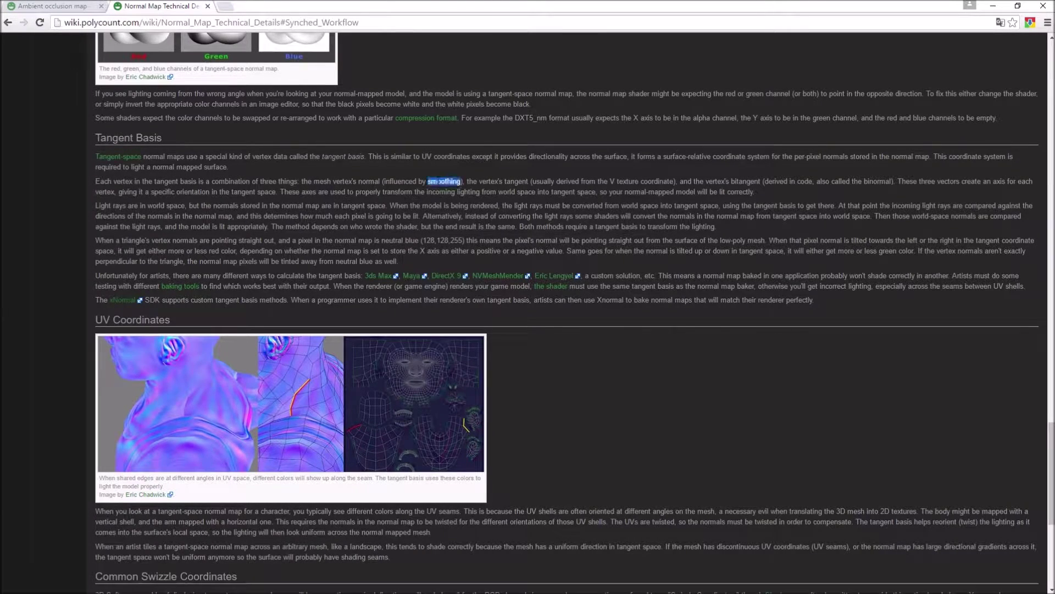
double_click(516, 181)
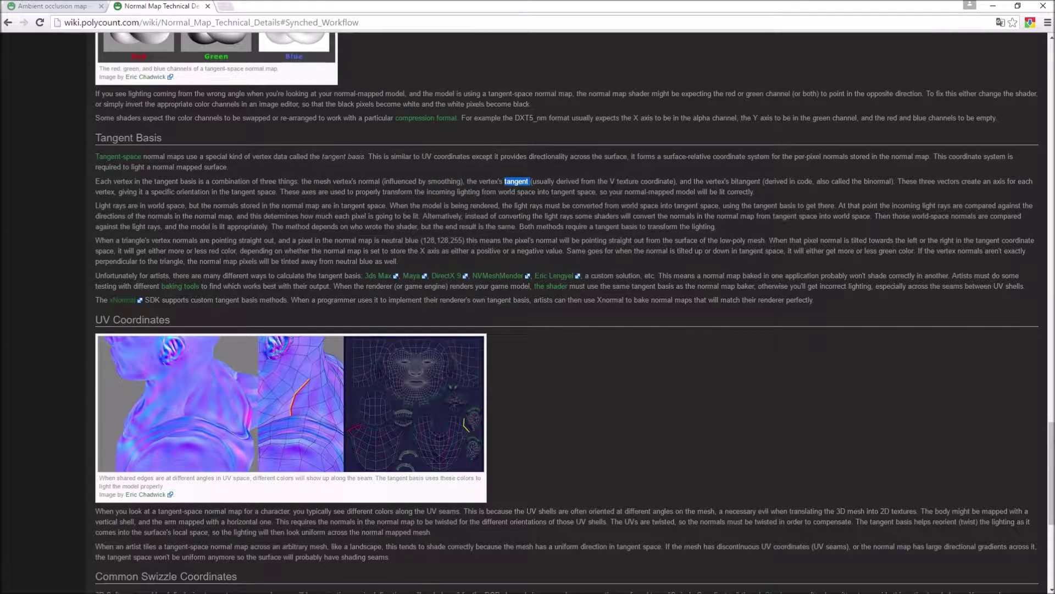
click(612, 181)
double_click(612, 181)
click(122, 191)
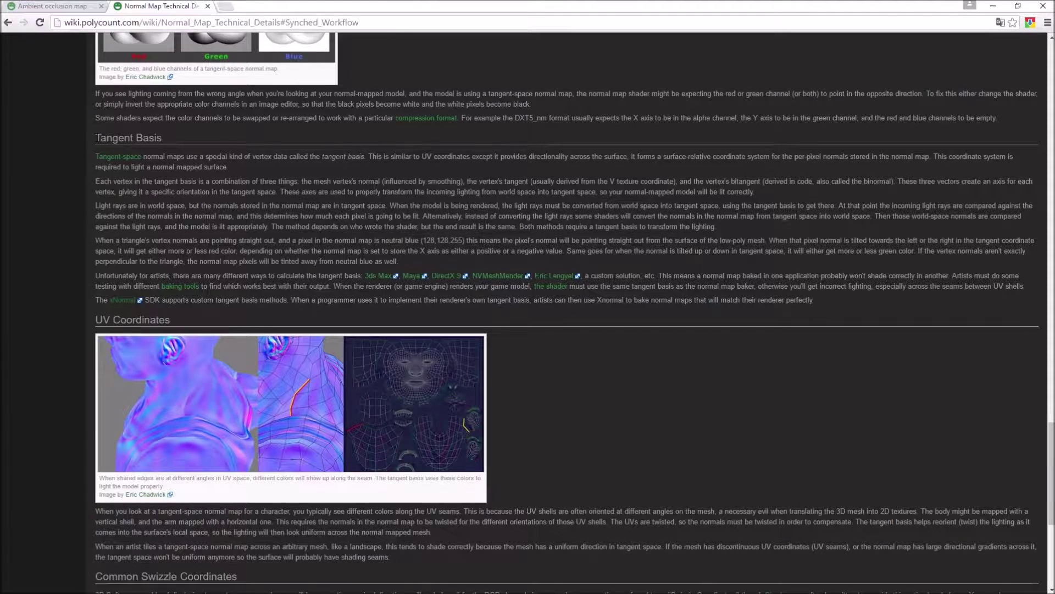
drag(95, 137, 382, 249)
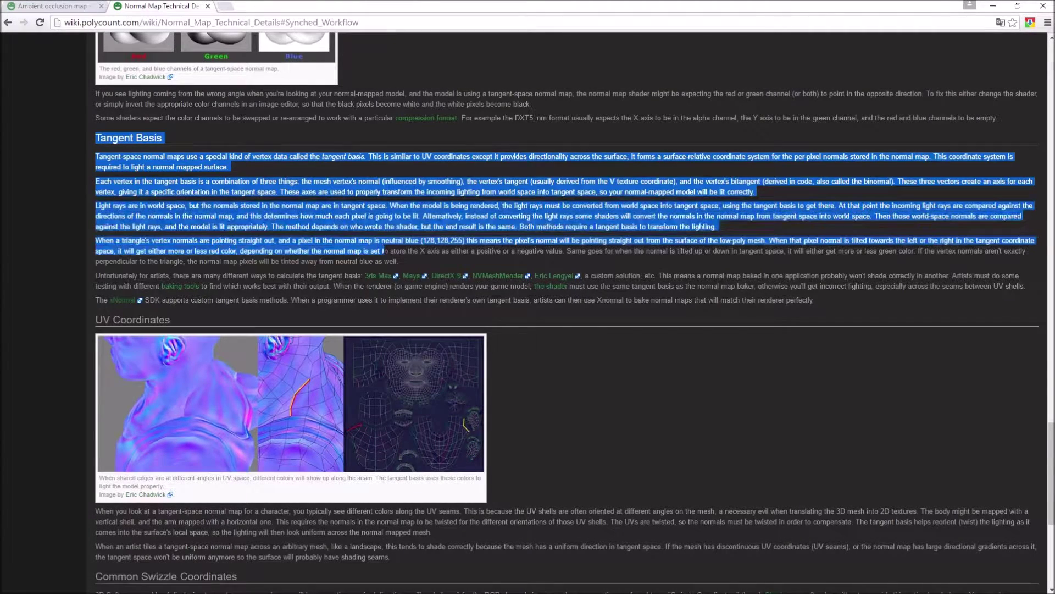
click(382, 249)
Scroll back up and switch to the Ambient occlusion map article.
scroll(383, 249, up, 2)
scroll(275, 242, up, 10)
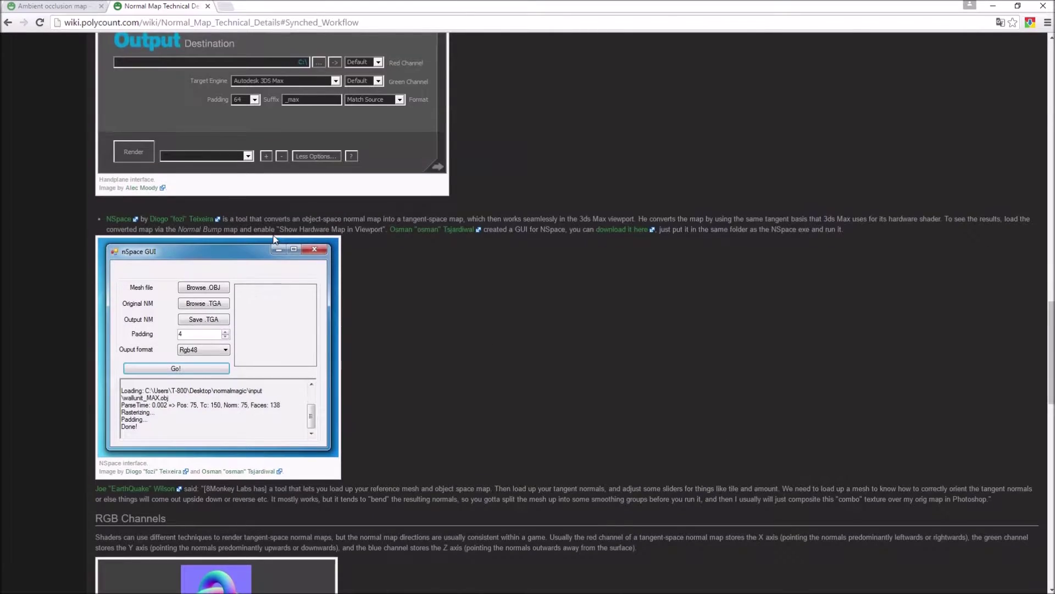
scroll(275, 239, up, 6)
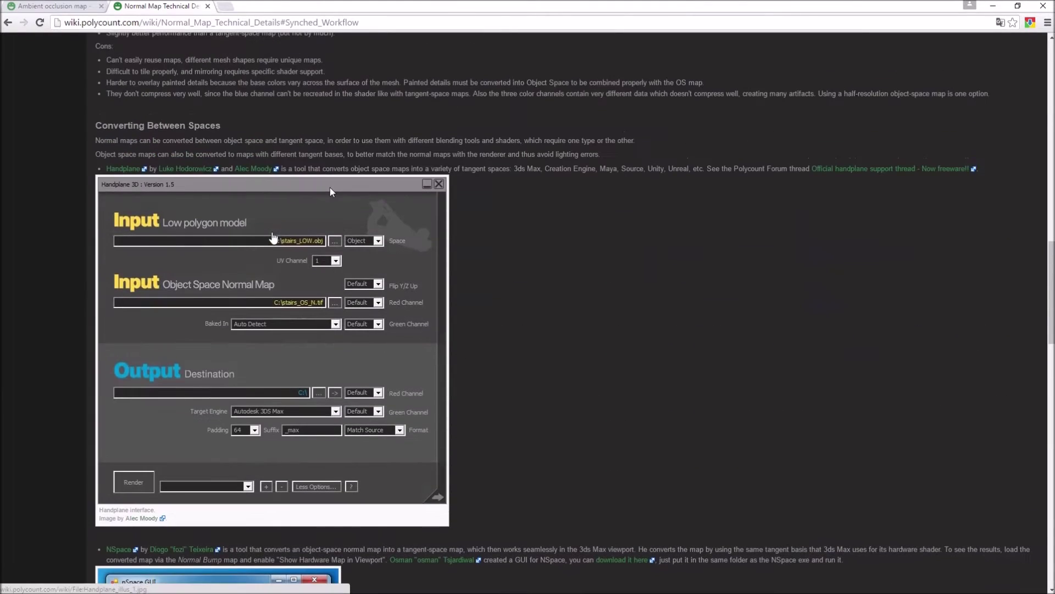
click(43, 9)
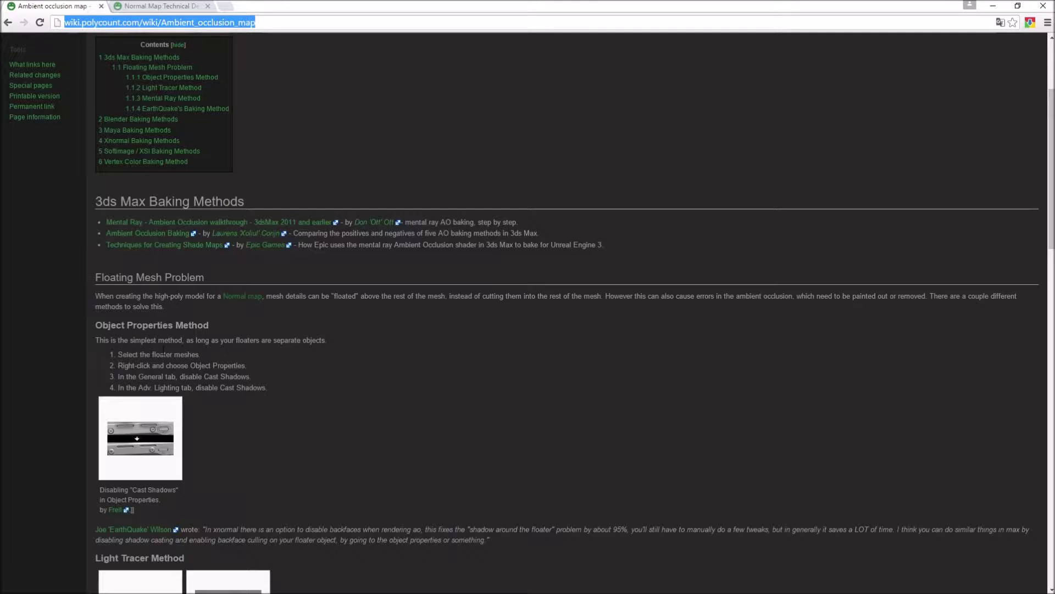
Scroll the Ambient occlusion map page to the top and minimize Chrome to reveal ZBrush.
scroll(90, 114, up, 3)
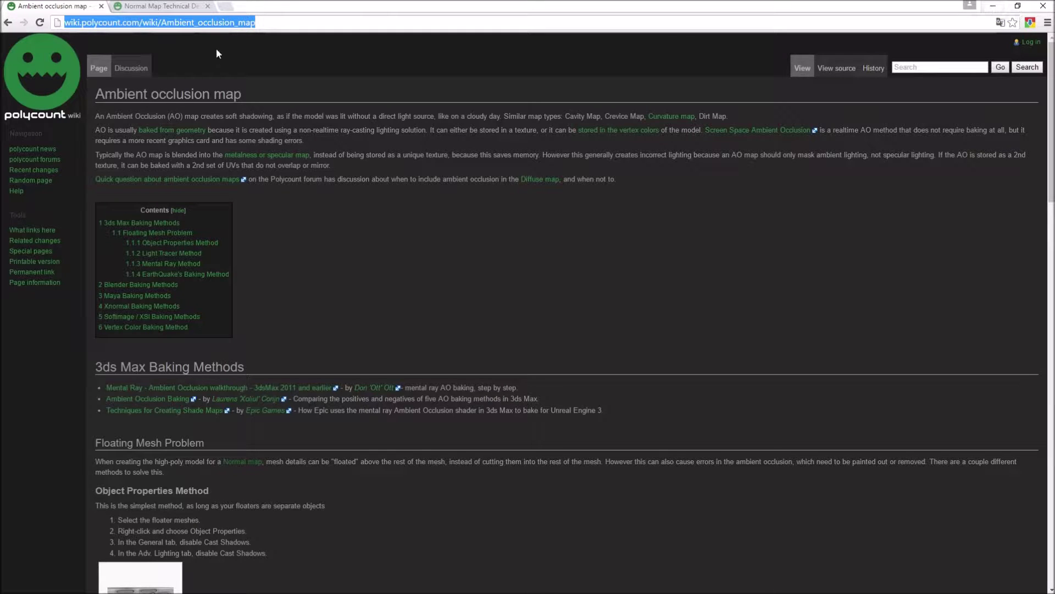
click(995, 8)
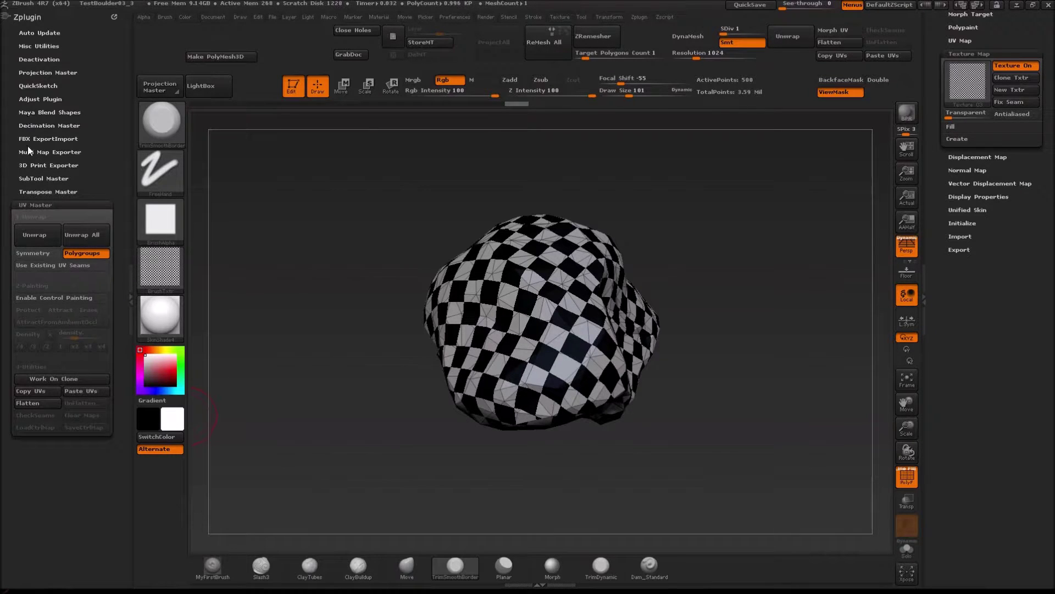
From the Zplugin menu, expand the Multi Map Exporter options.
click(640, 16)
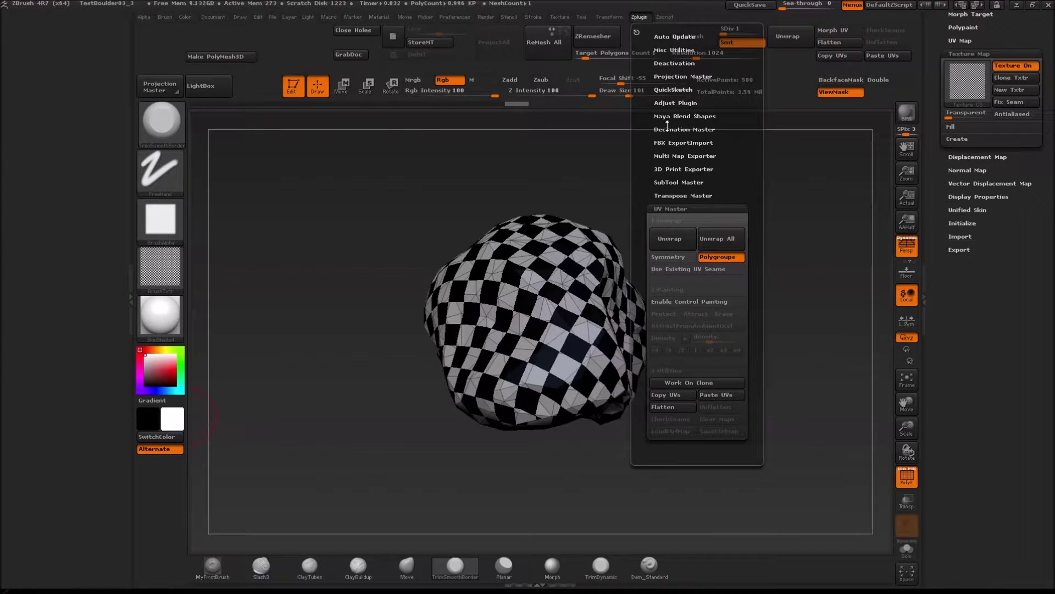
click(669, 155)
drag(636, 32, 66, 116)
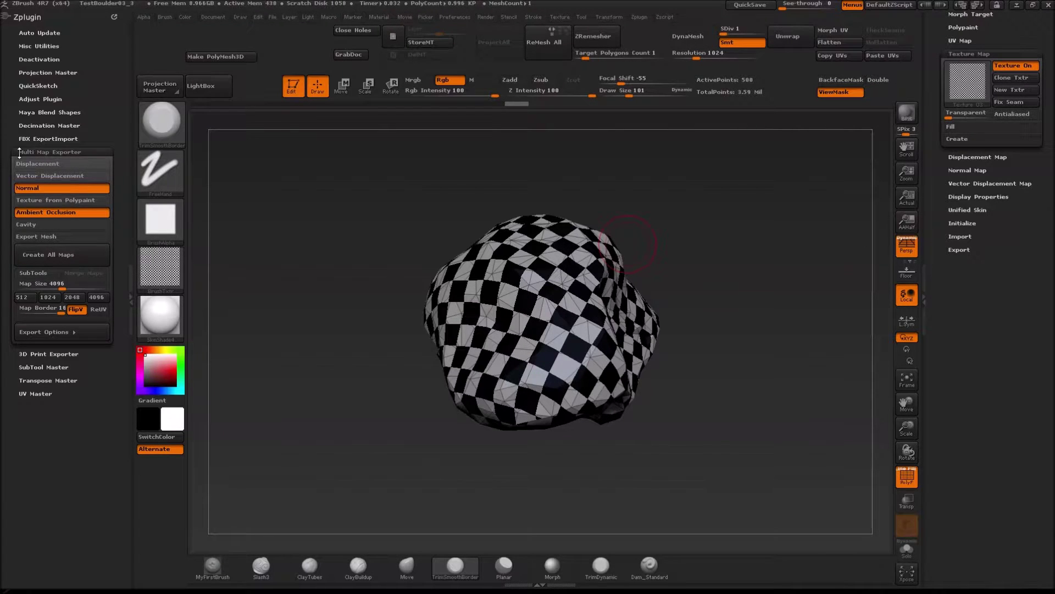
click(32, 188)
click(31, 175)
click(31, 175)
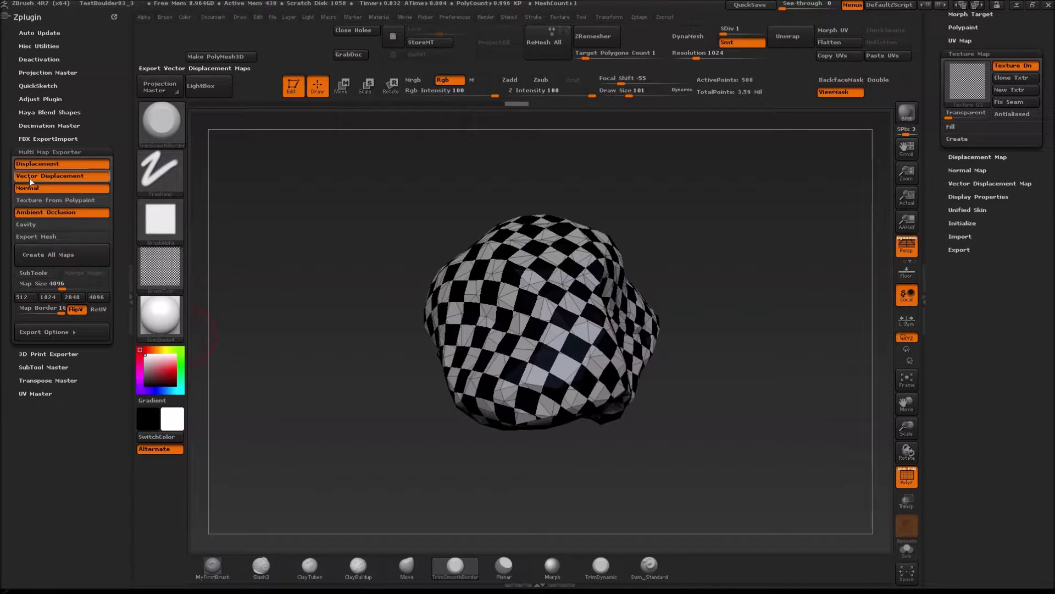
click(27, 187)
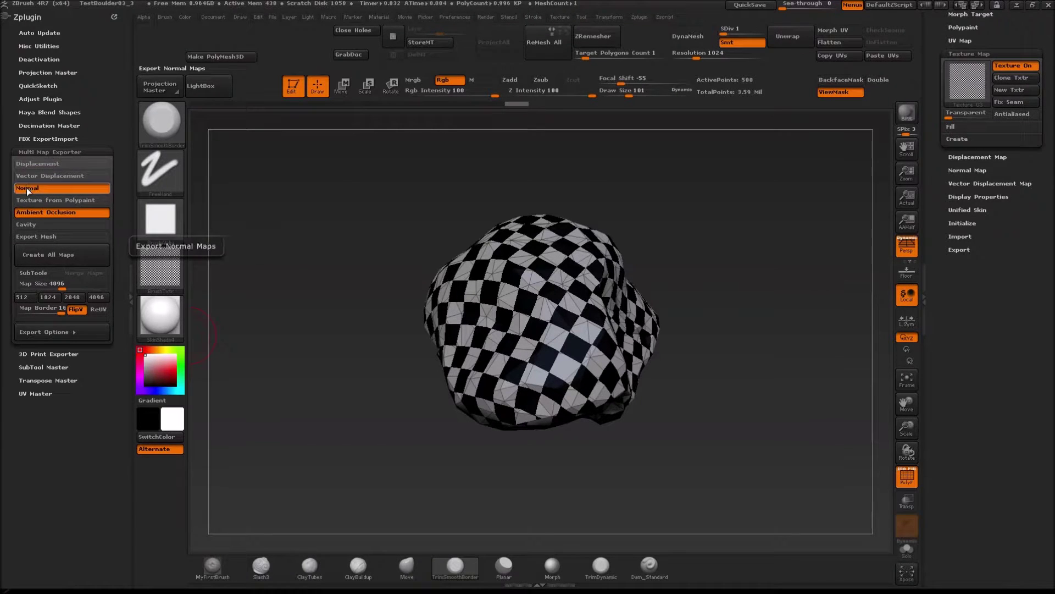
click(74, 310)
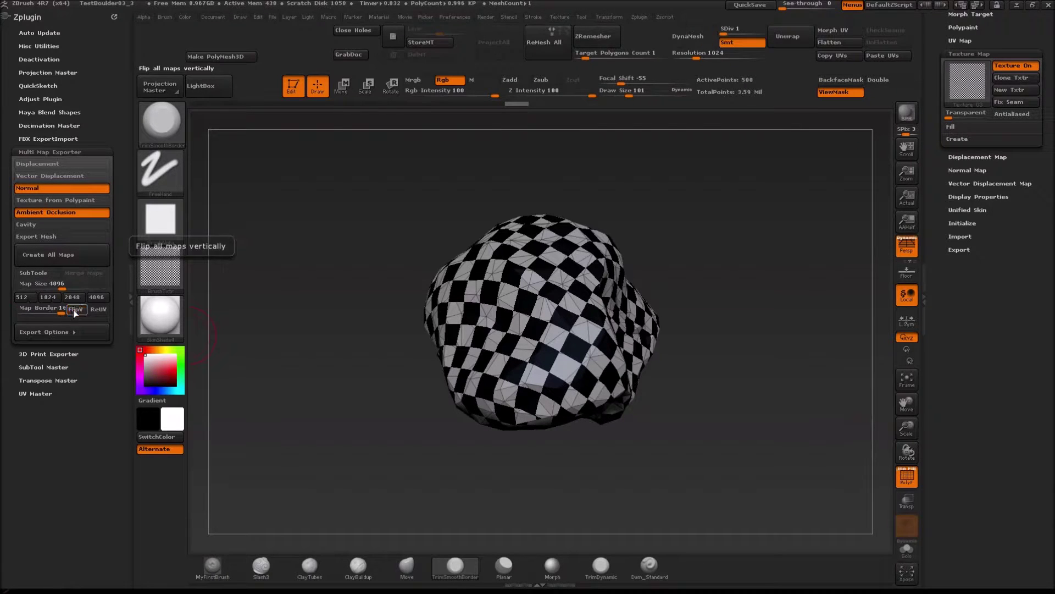
click(76, 310)
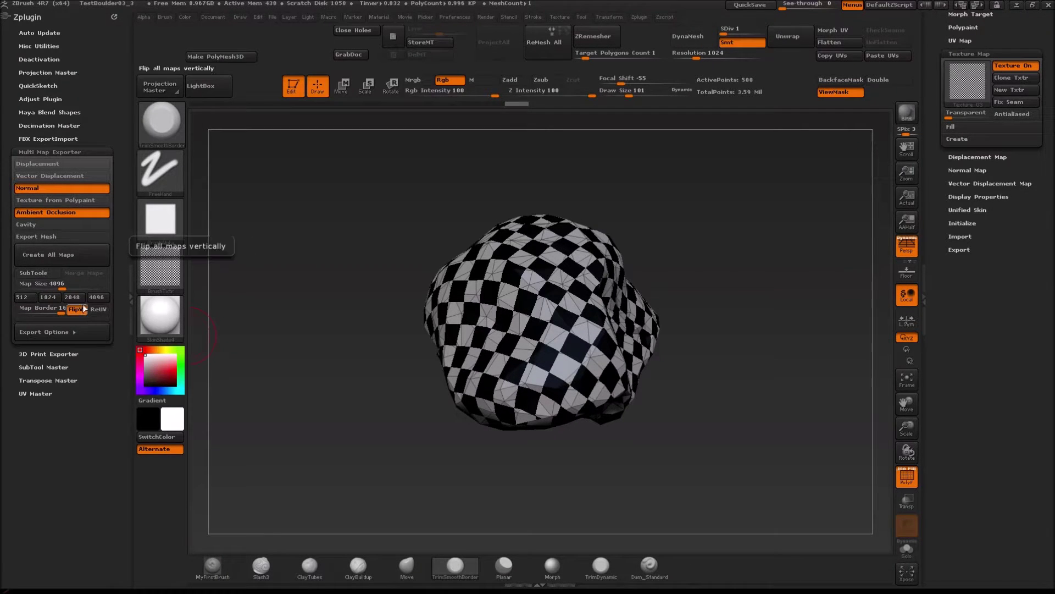
click(64, 331)
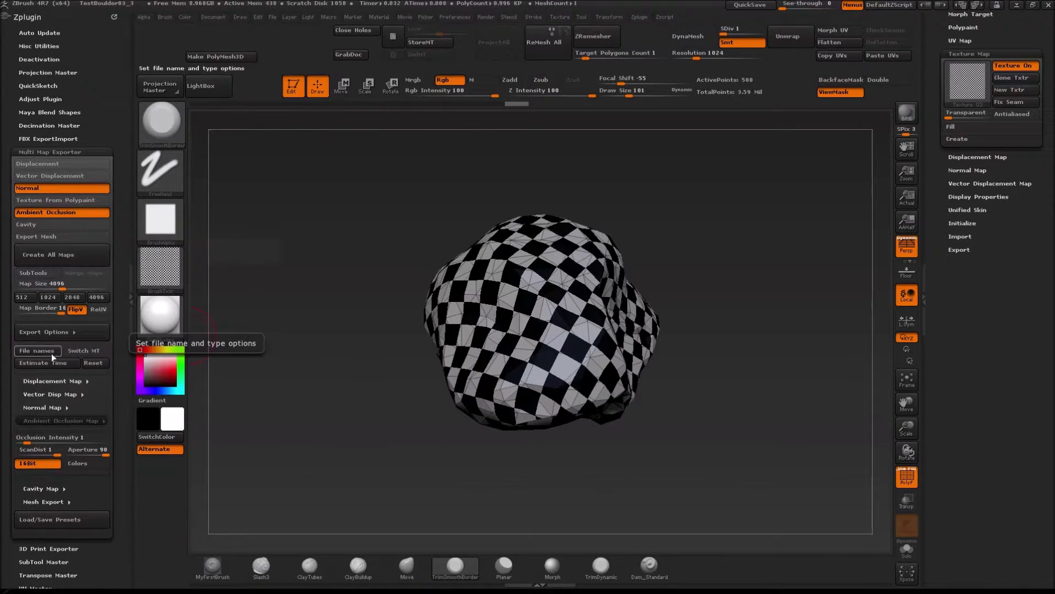
Check the export file-name options without changes, then expand the Normal Map settings.
click(35, 350)
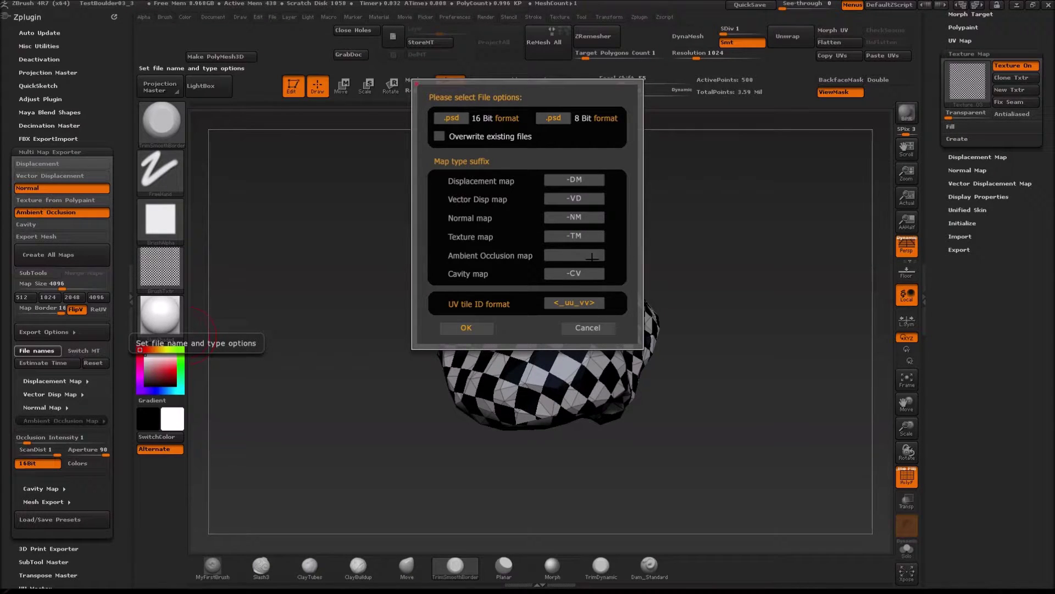
click(593, 328)
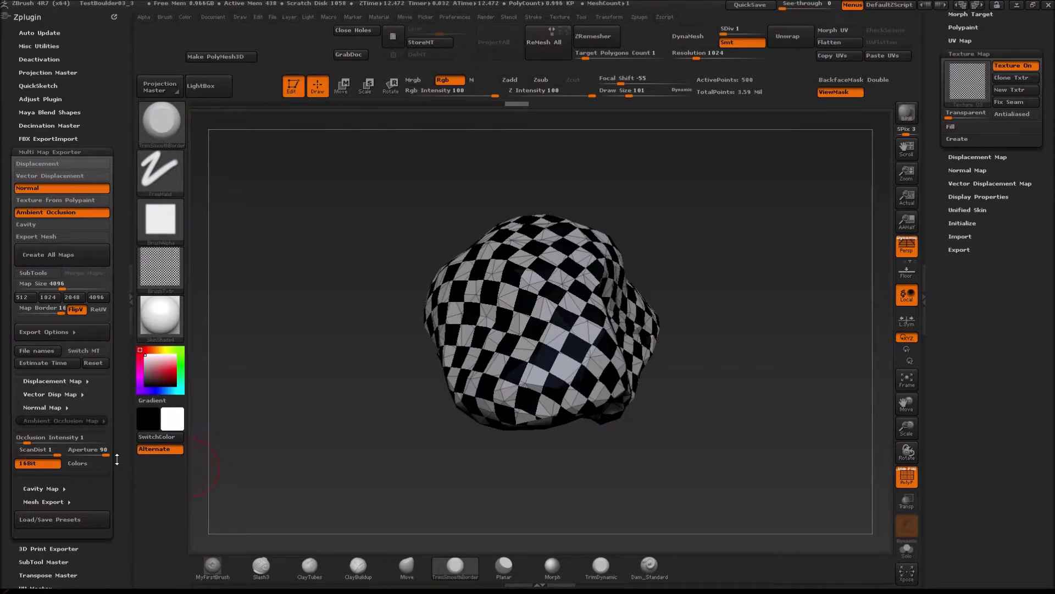
click(40, 407)
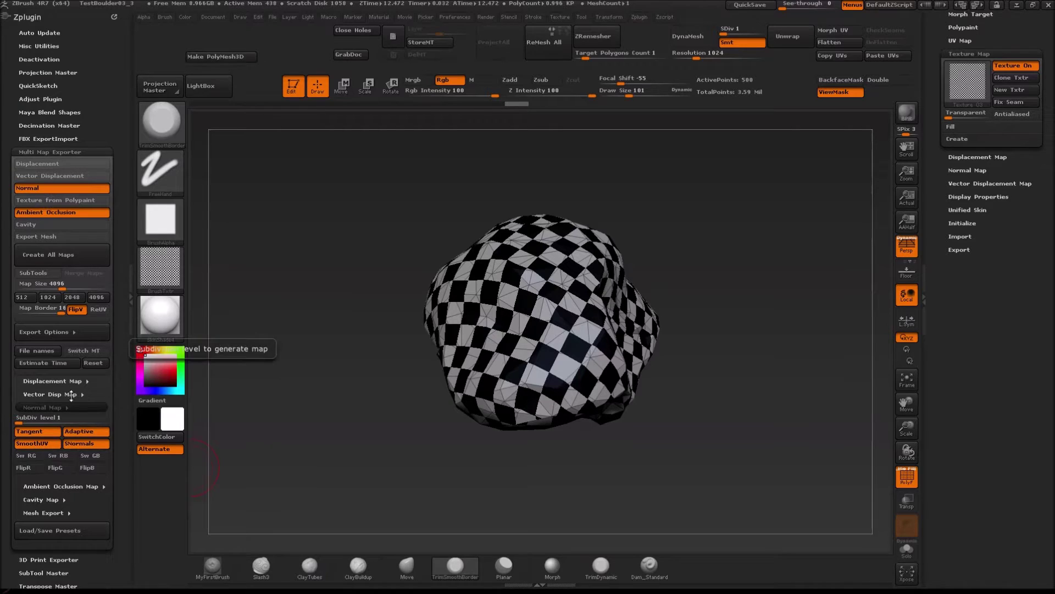
Toggle Tangent off and back on, and try SubDiv level 4 before returning it to 1.
drag(6, 413, 6, 335)
click(28, 250)
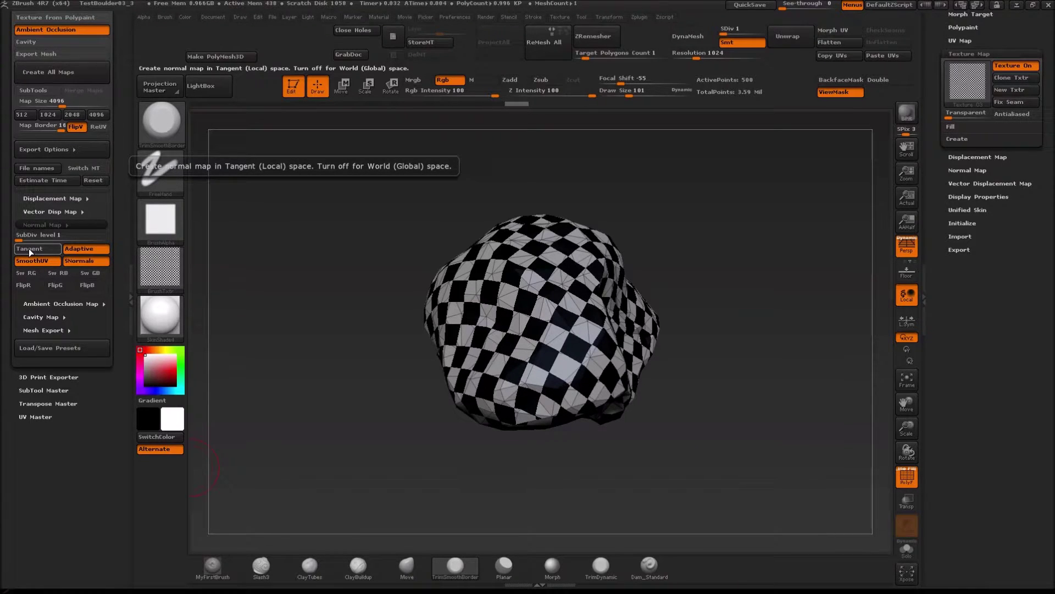
click(29, 249)
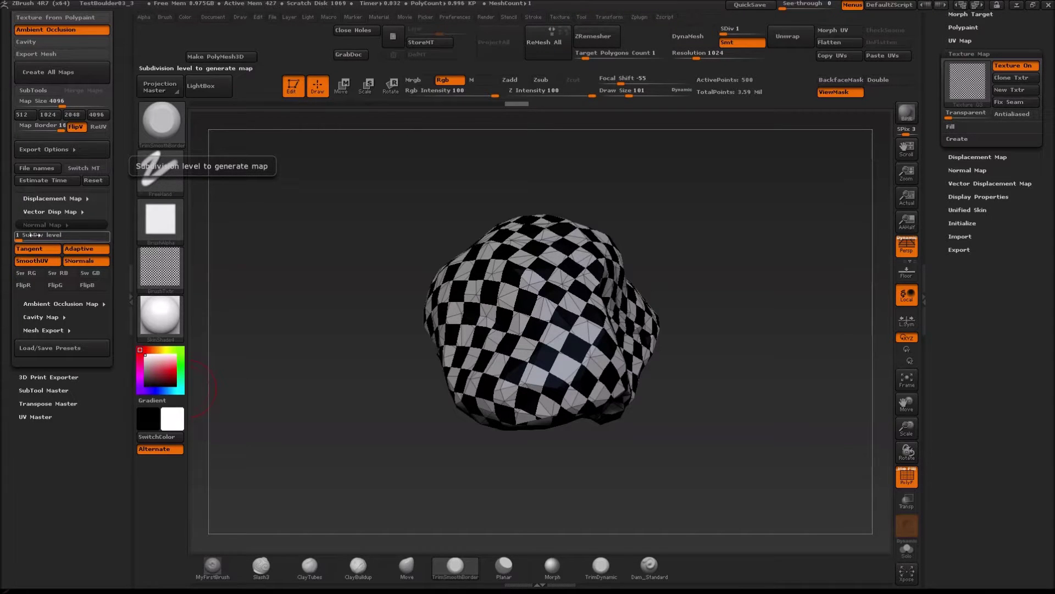
click(18, 238)
click(50, 240)
click(18, 236)
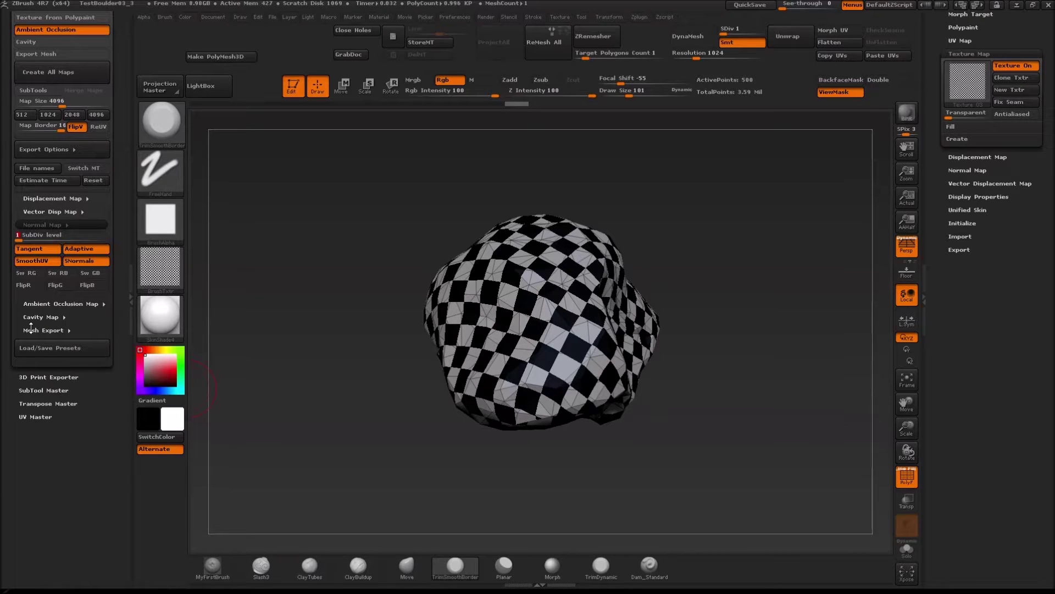
click(33, 303)
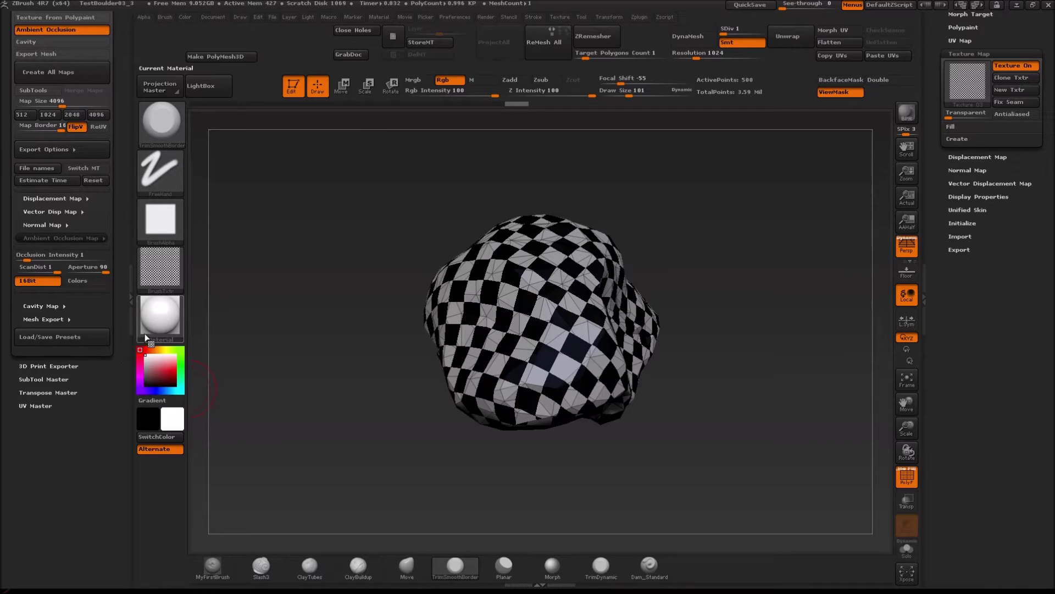
Set the map size to 4096 and run Create All Maps to reach the save dialog.
scroll(112, 231, up, 5)
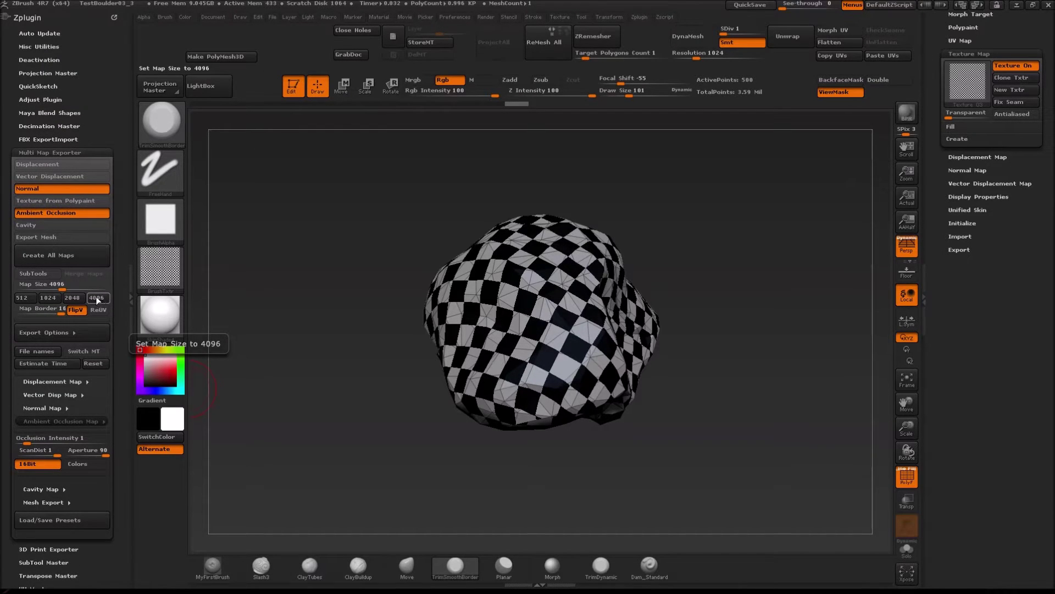
click(29, 284)
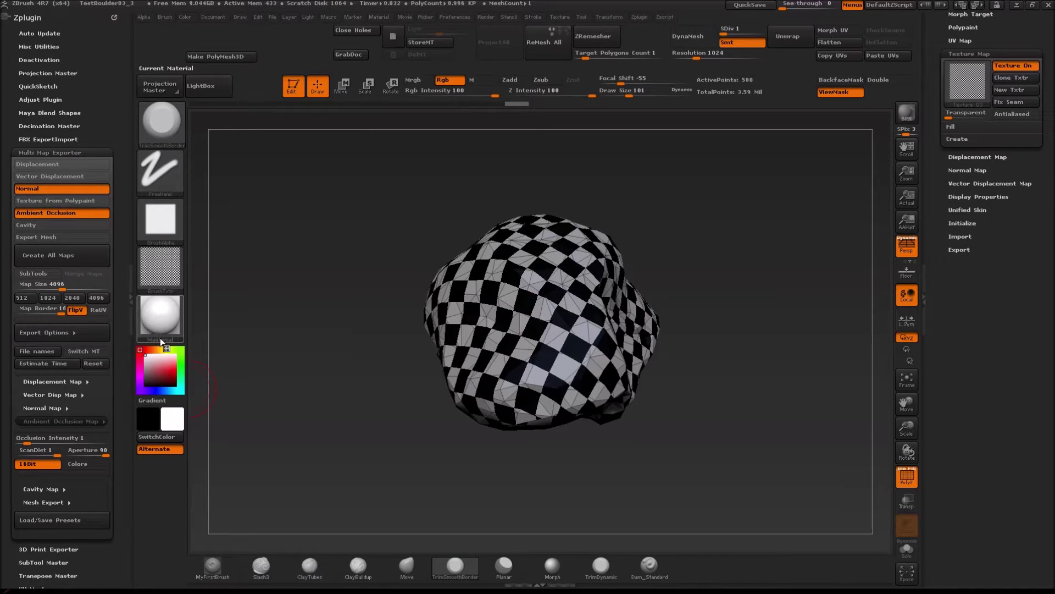
click(63, 256)
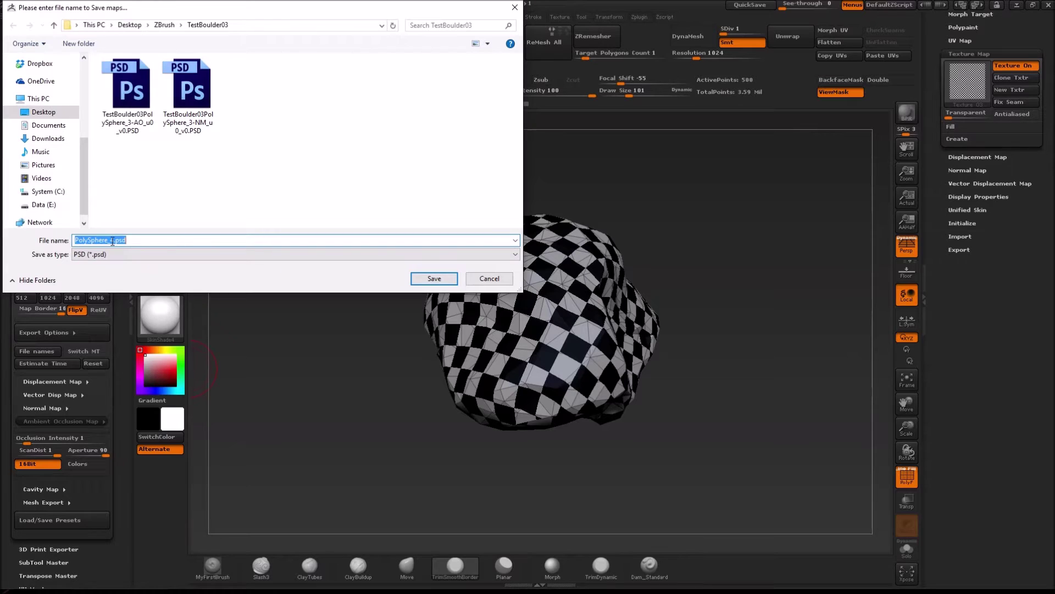
Name the export TestBoulder03 in the TestBoulder03 folder and save the maps.
drag(113, 240, 75, 241)
key(BackSpace)
click(126, 122)
double_click(123, 240)
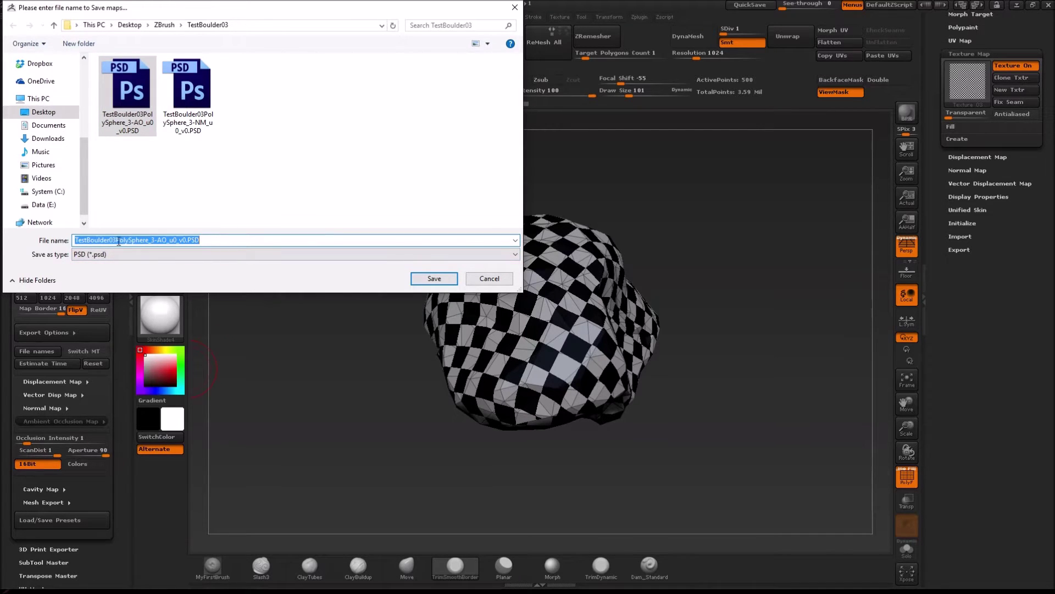
drag(117, 241, 201, 240)
key(BackSpace)
click(212, 190)
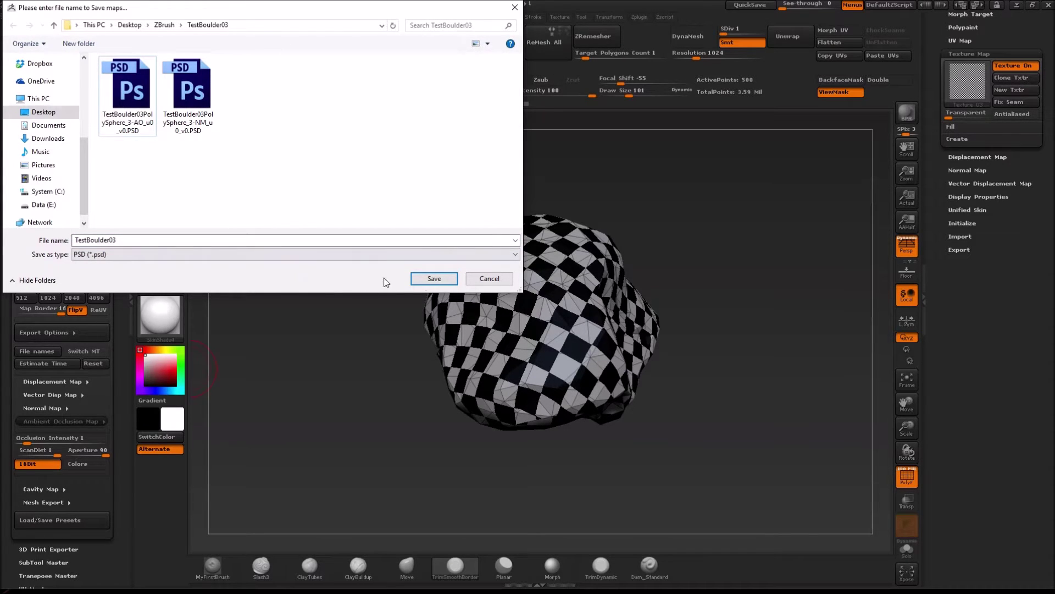
click(431, 279)
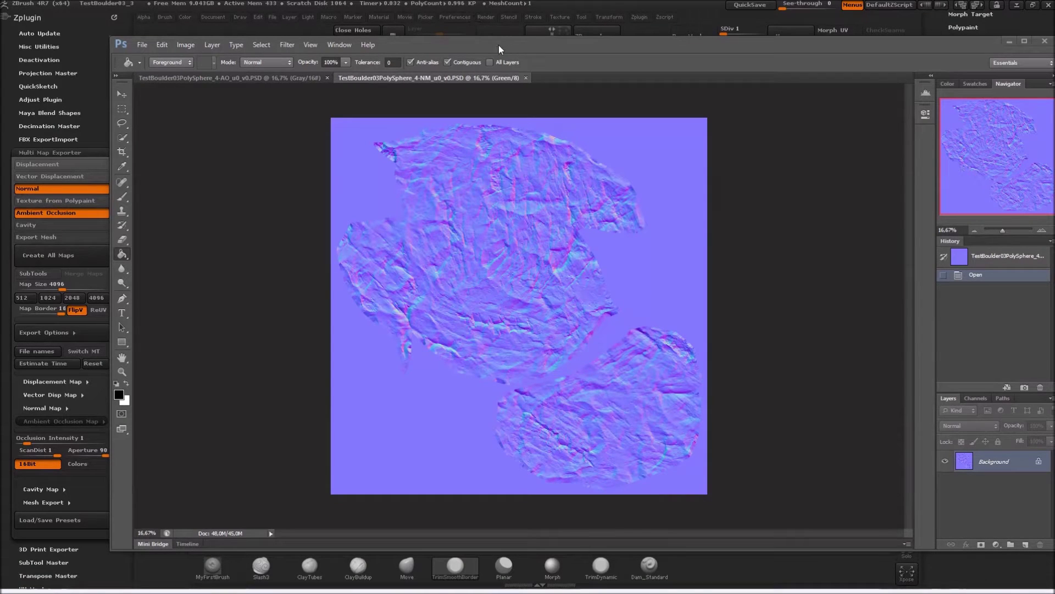
Move the Photoshop window, view the AO map document, then close Photoshop.
drag(499, 45, 445, 34)
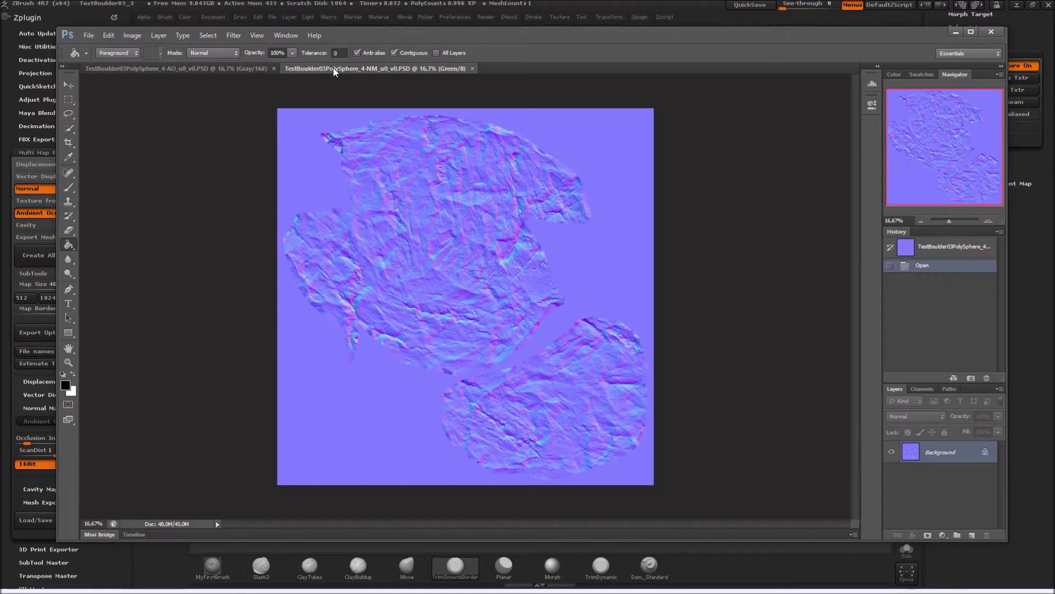
click(215, 70)
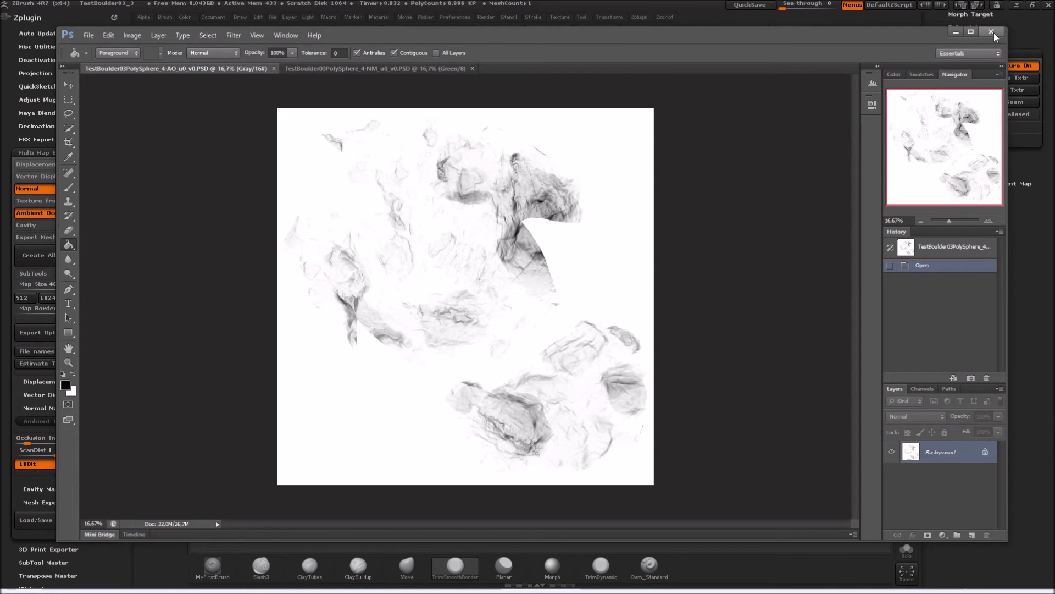
click(992, 32)
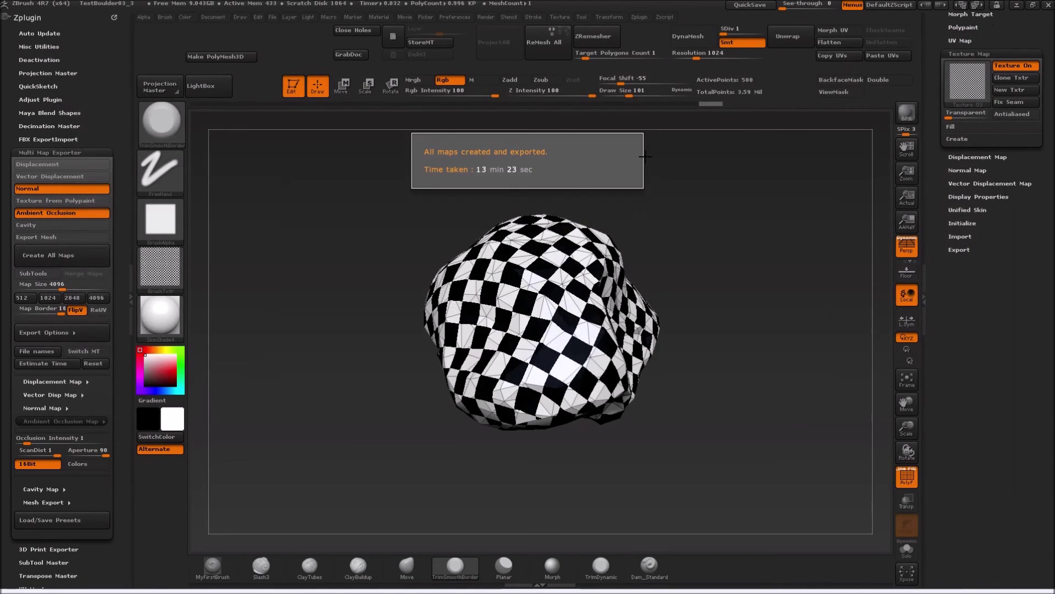